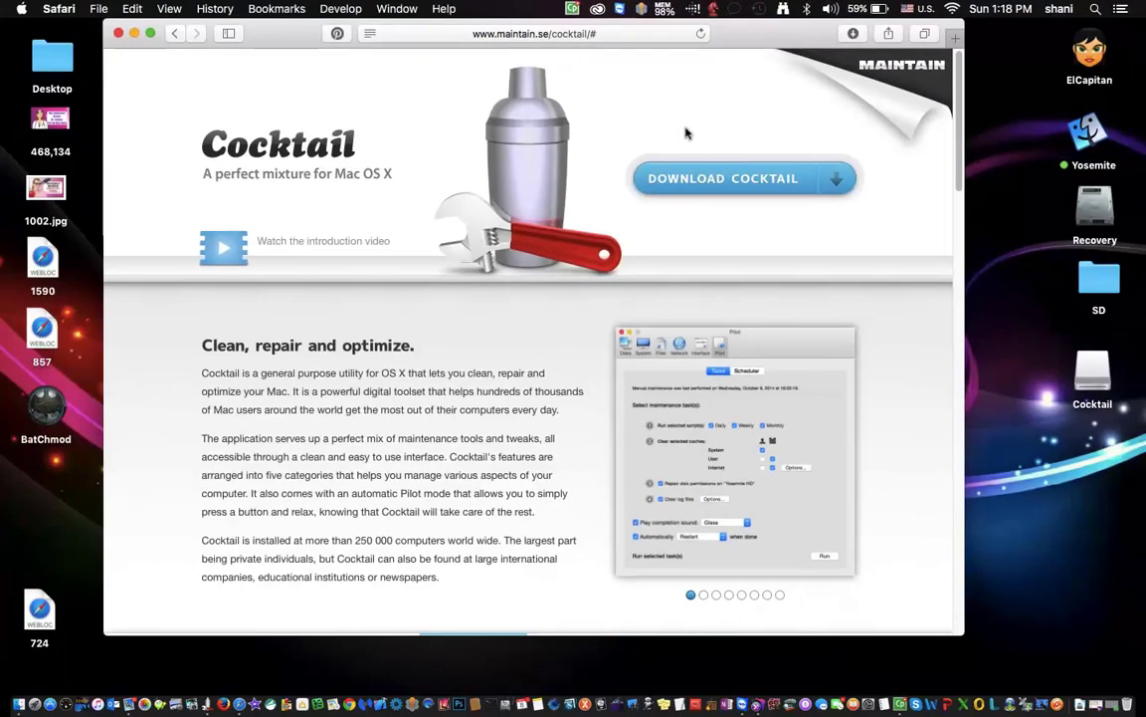
left_click(1052, 425)
scroll(476, 408, "down", 3)
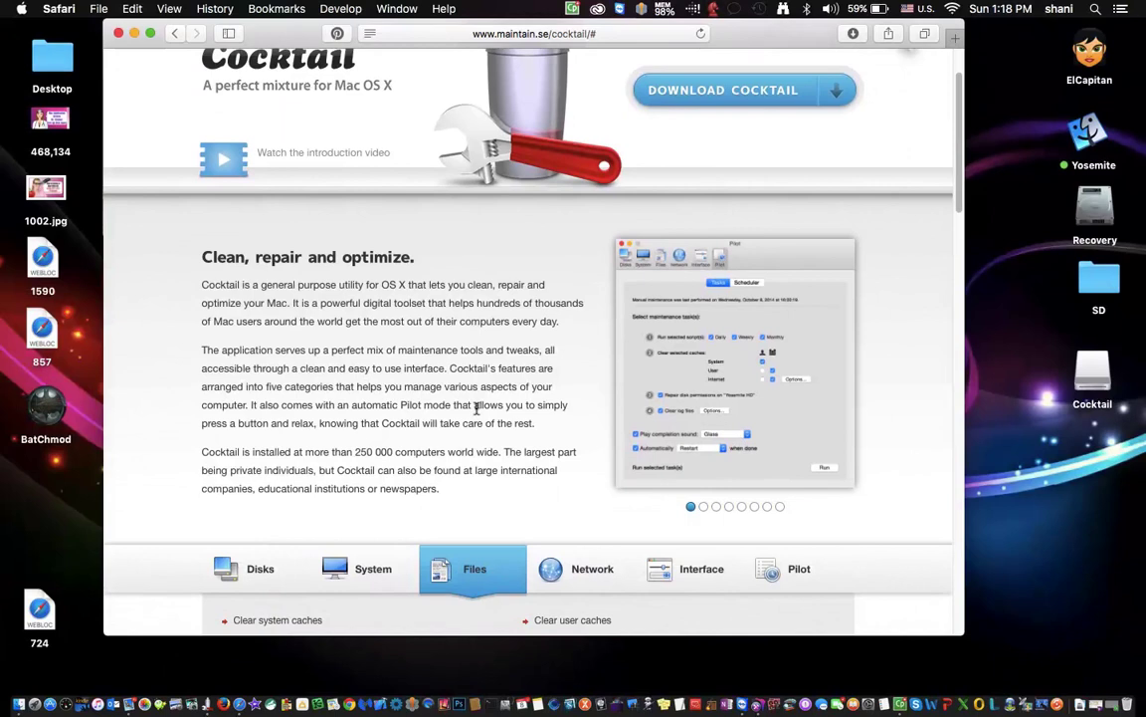
scroll(477, 410, "down", 3)
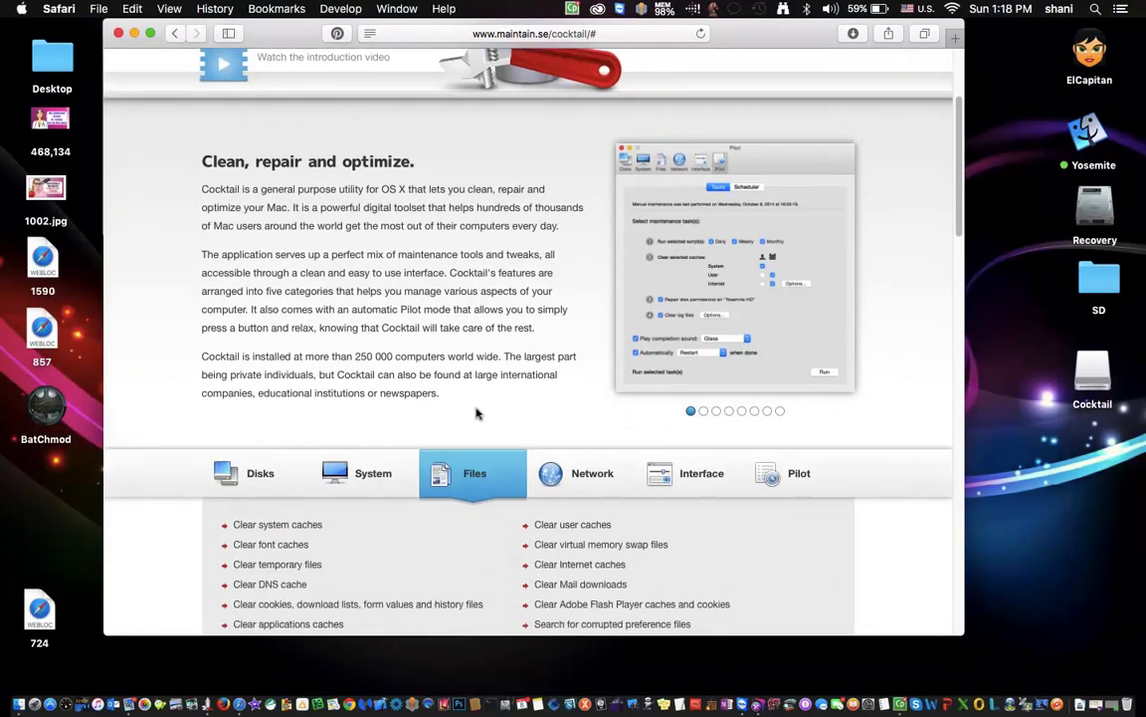
scroll(476, 413, "down", 10)
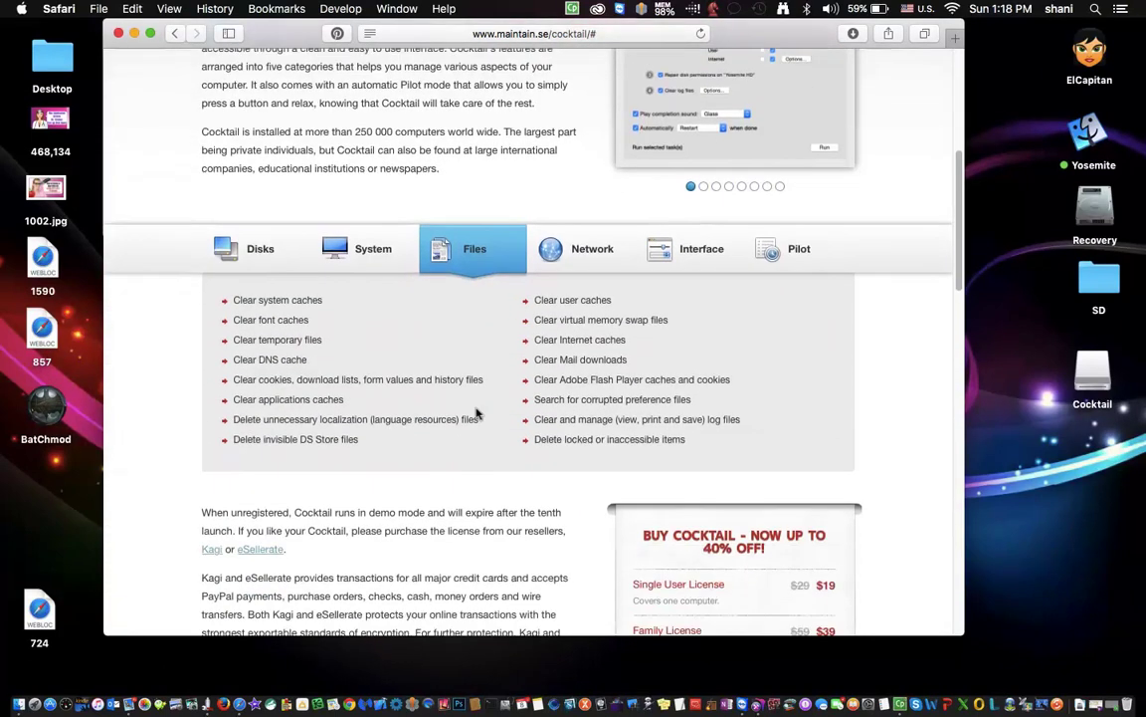
scroll(477, 413, "down", 1)
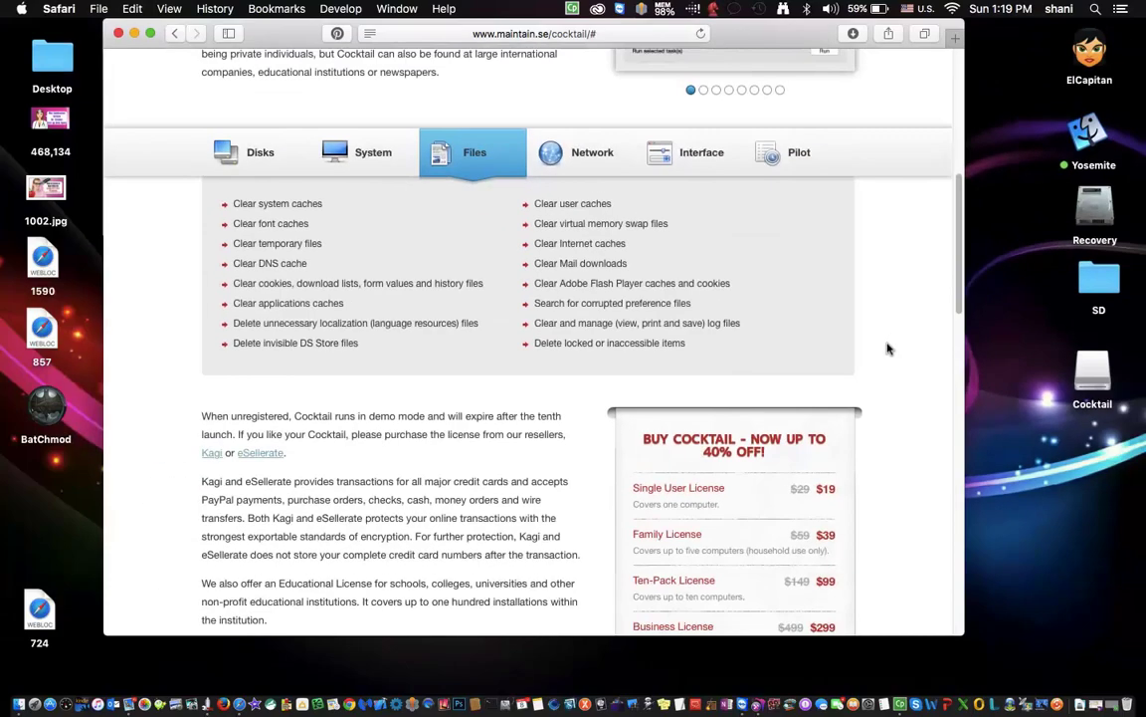
scroll(889, 348, "up", 10)
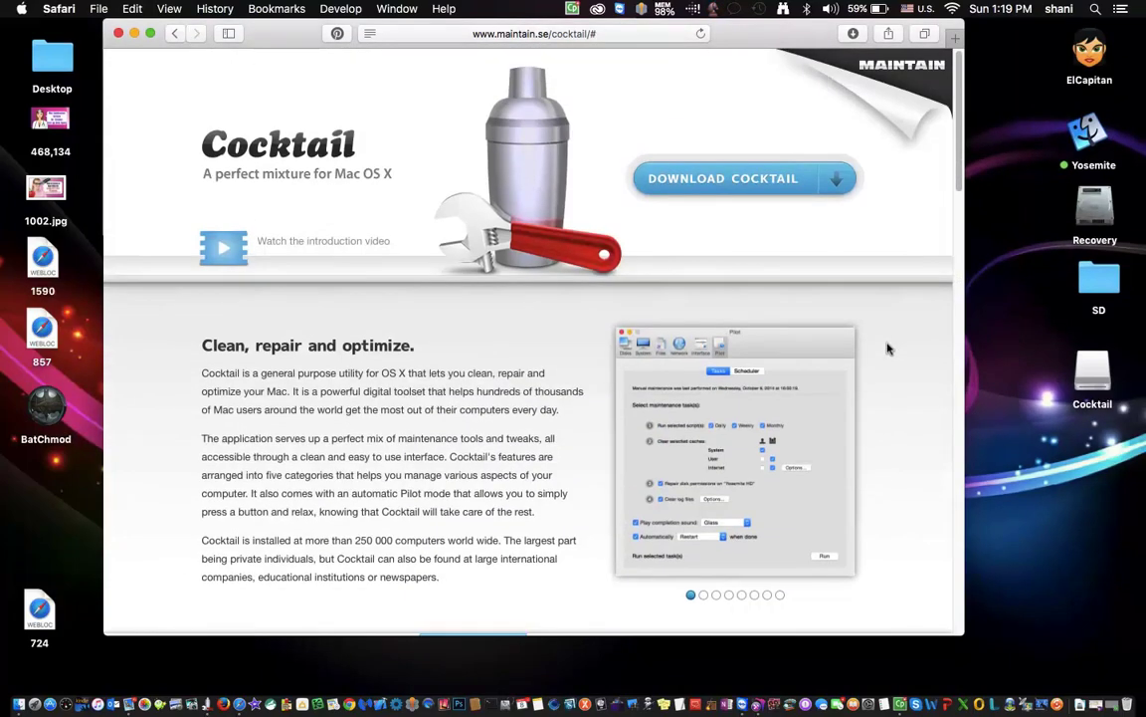
Step: Download the El Capitan edition CocktailECE.dmg in Safari and open it from the Downloads list
left_click(643, 192)
left_click(853, 33)
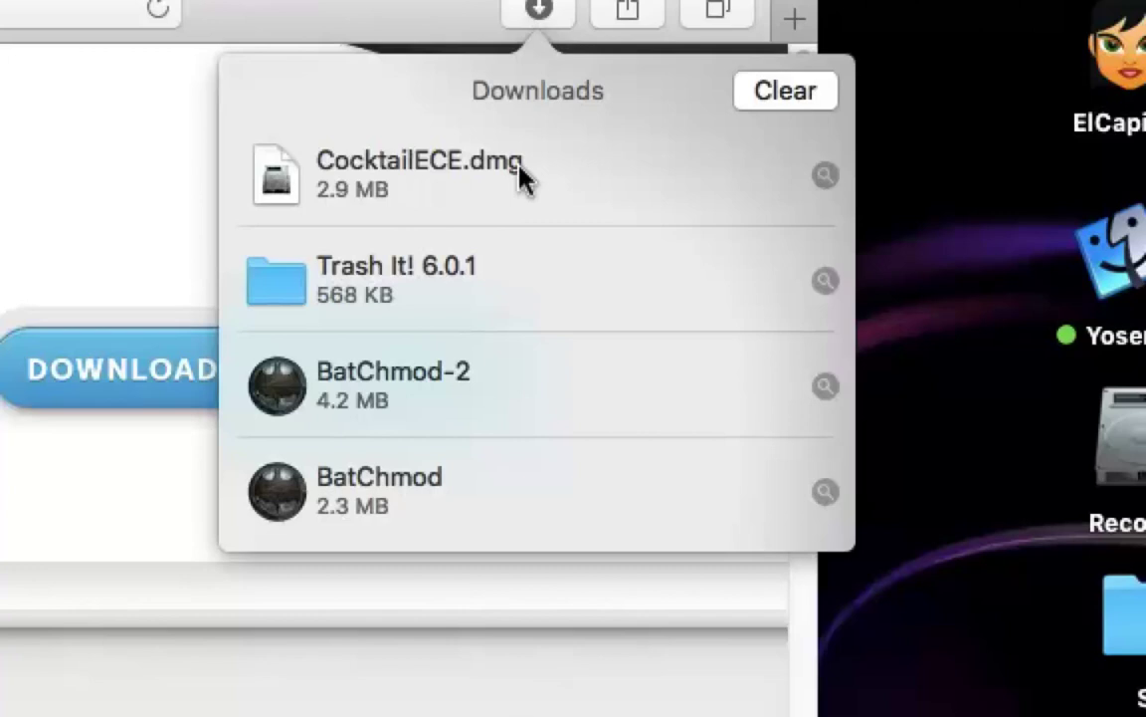
left_click(826, 178)
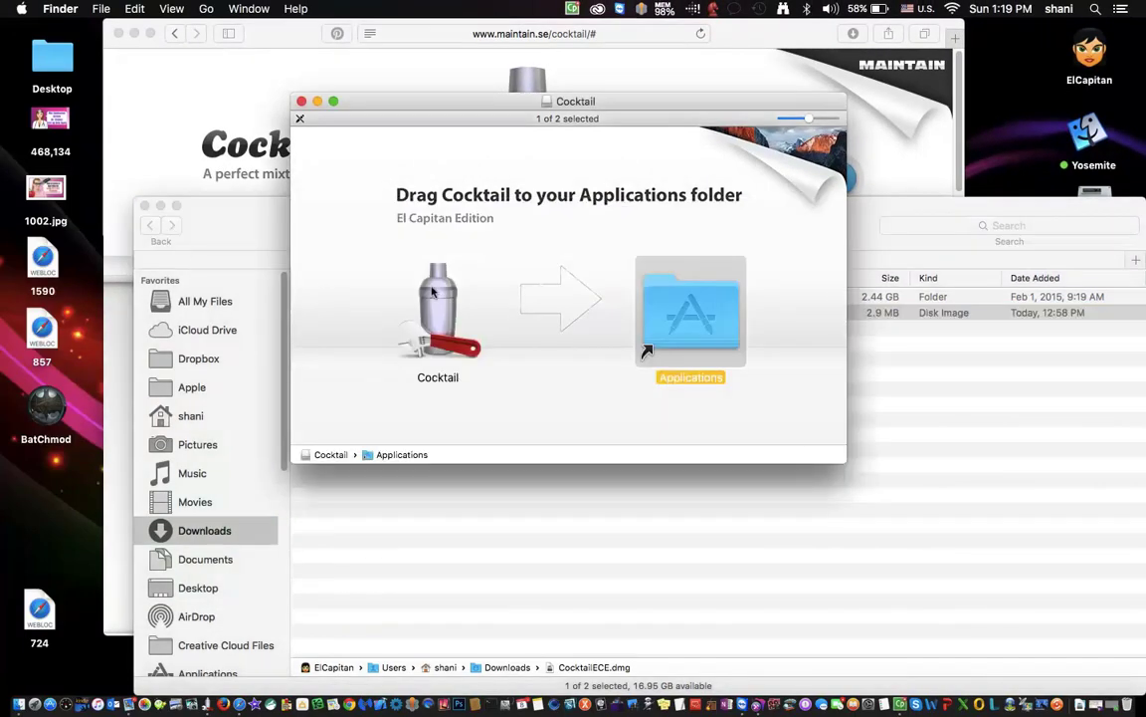
Step: Copy Cocktail into the Applications folder and close the disk-image installer window
left_click(393, 265)
left_click_drag(435, 290, 390, 271)
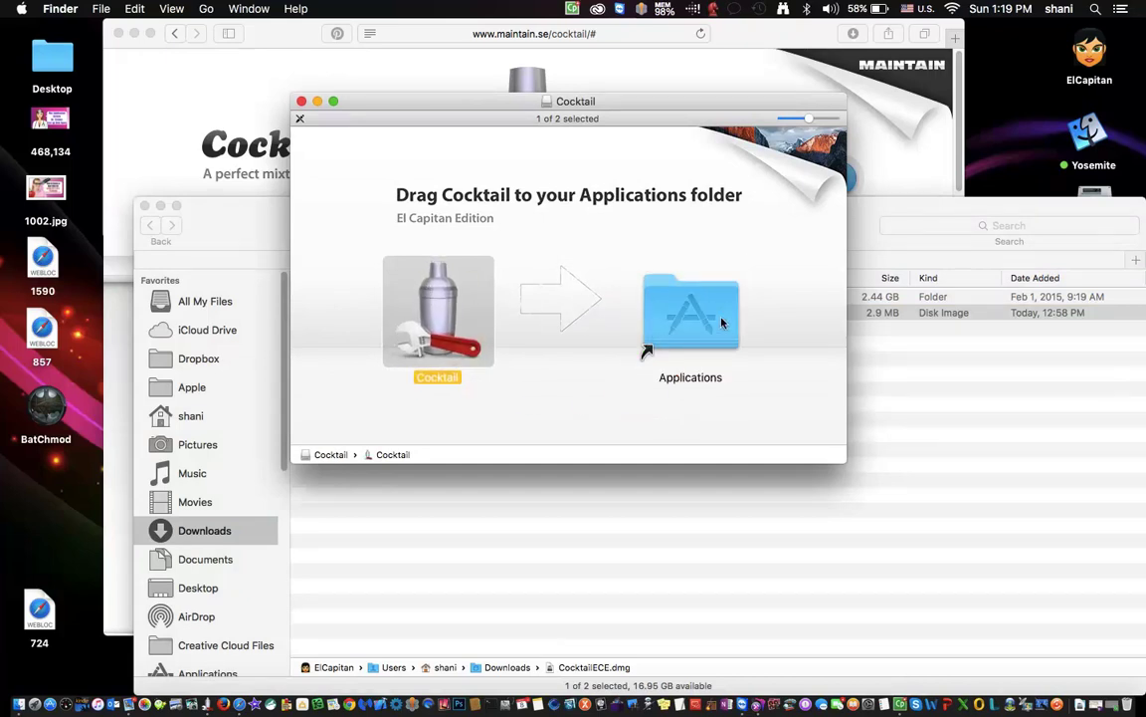
left_click(301, 103)
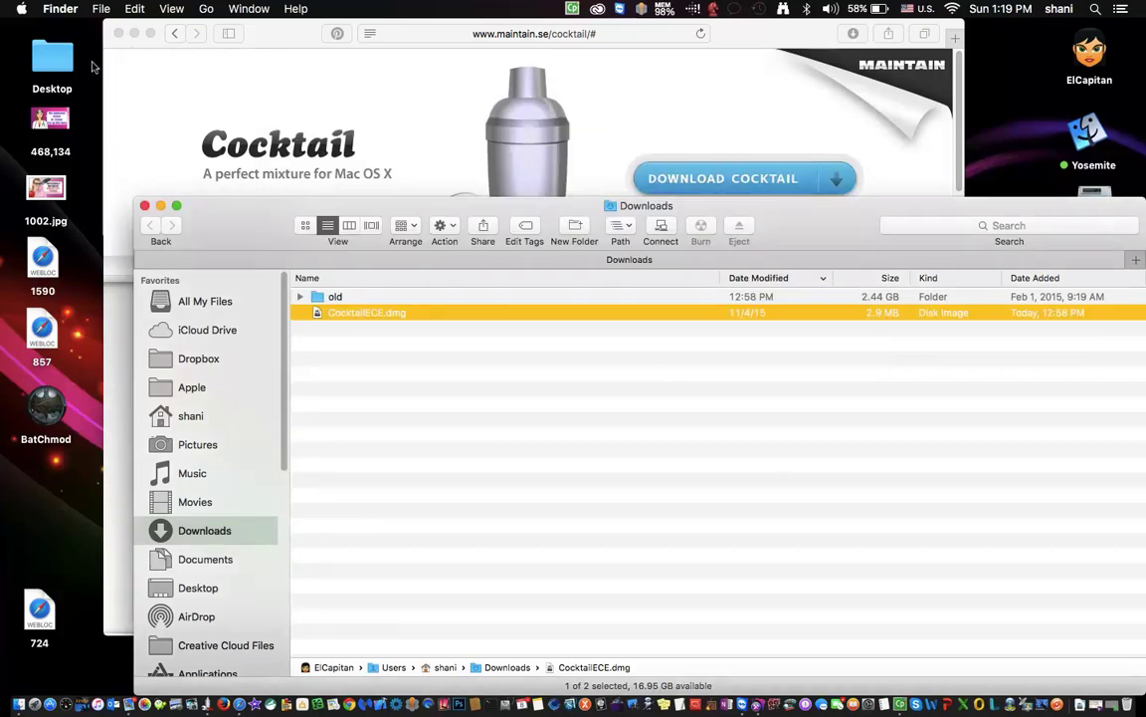
left_click(206, 9)
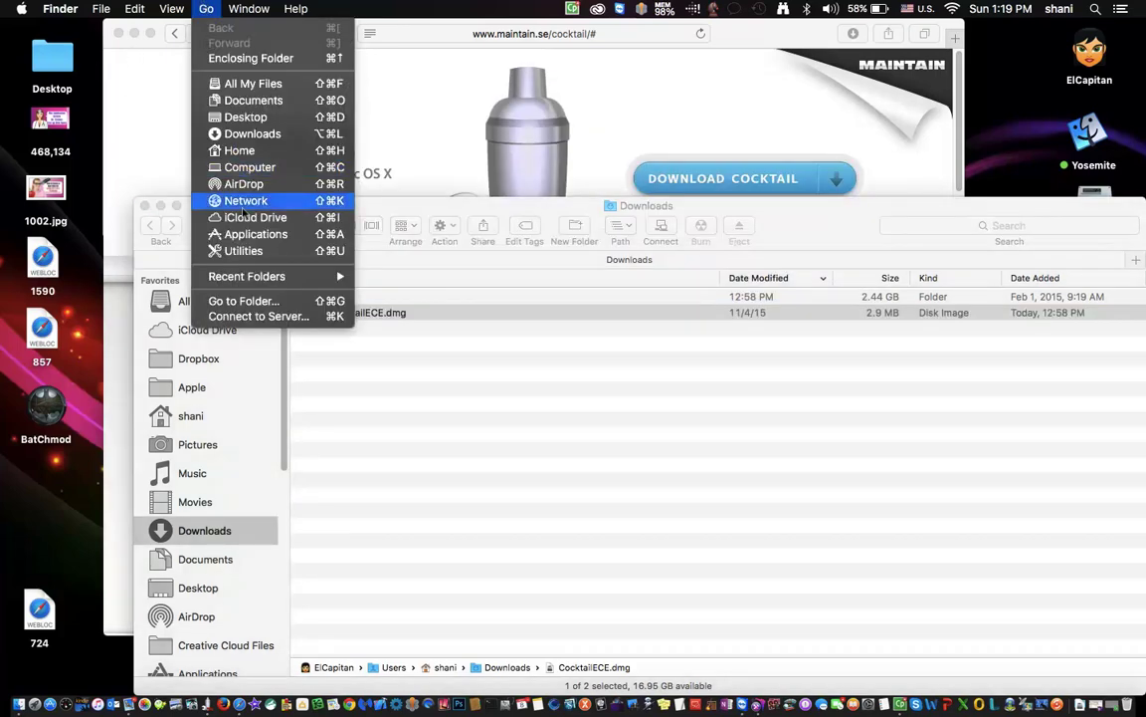
left_click(130, 103)
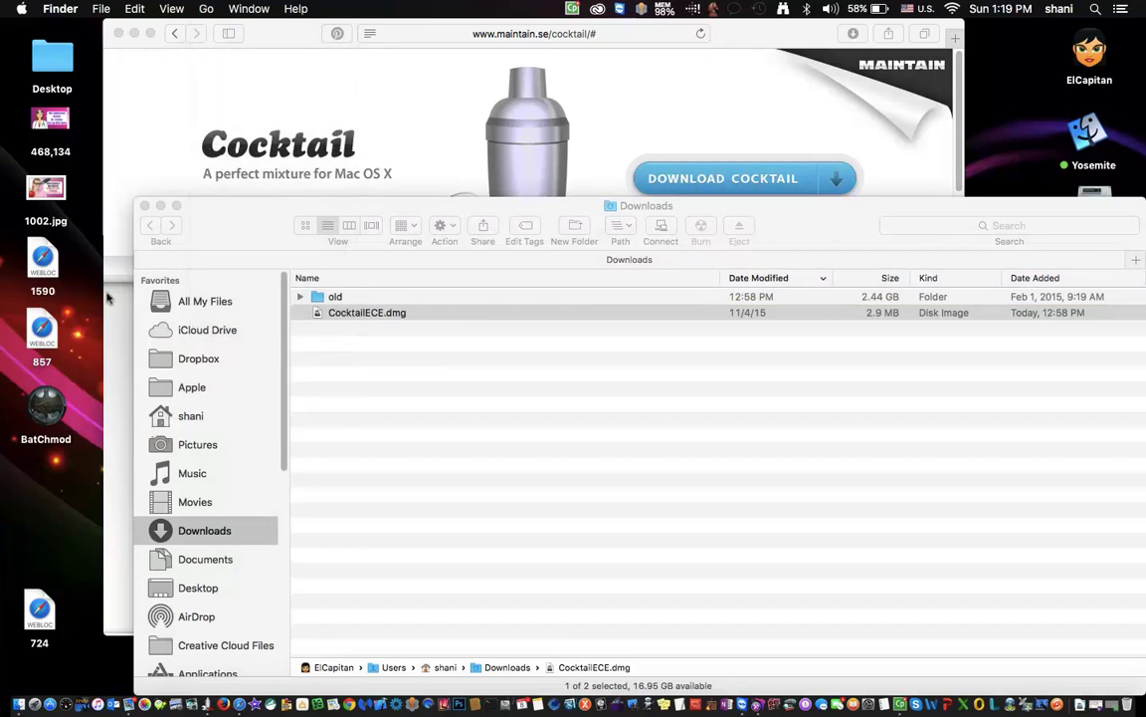
Step: Launch Cocktail 9.1 from the Dock, cancel registration, and close the Finder Downloads window
left_click(207, 704)
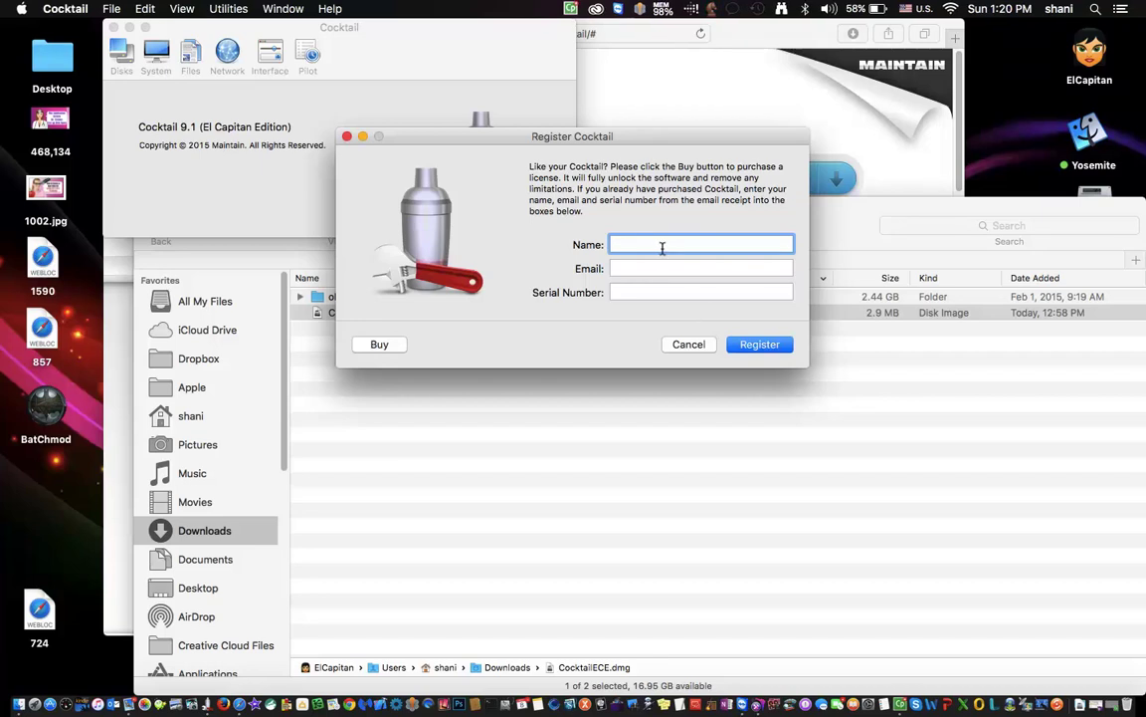
left_click(689, 343)
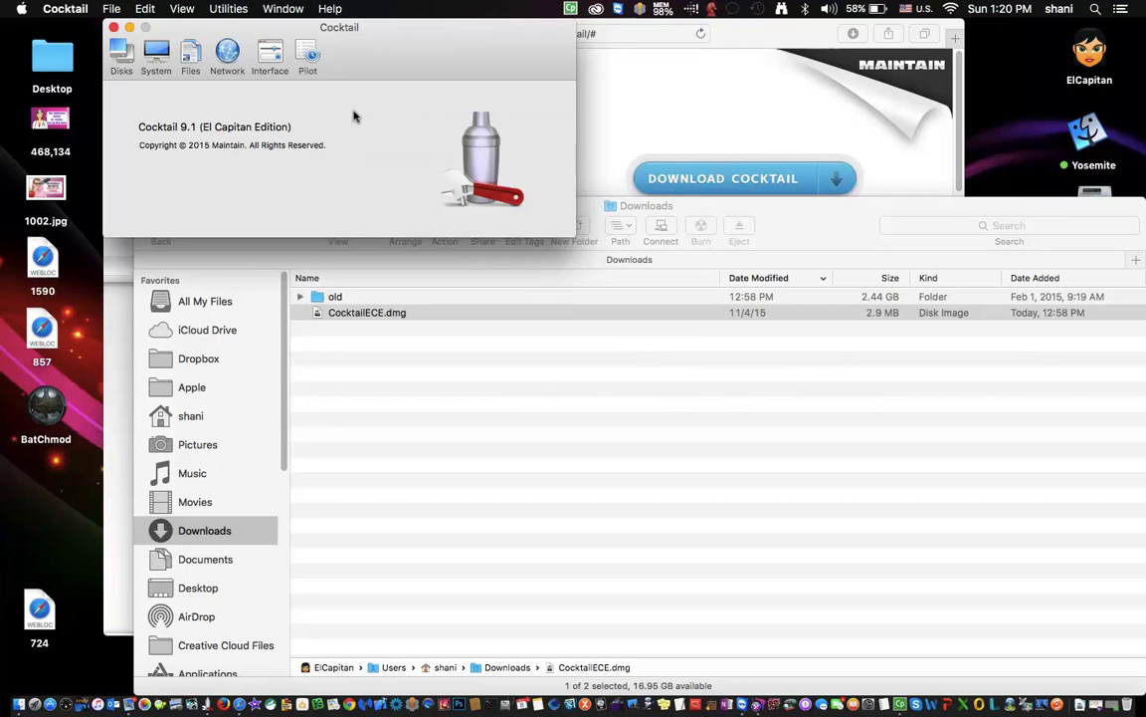
left_click(389, 402)
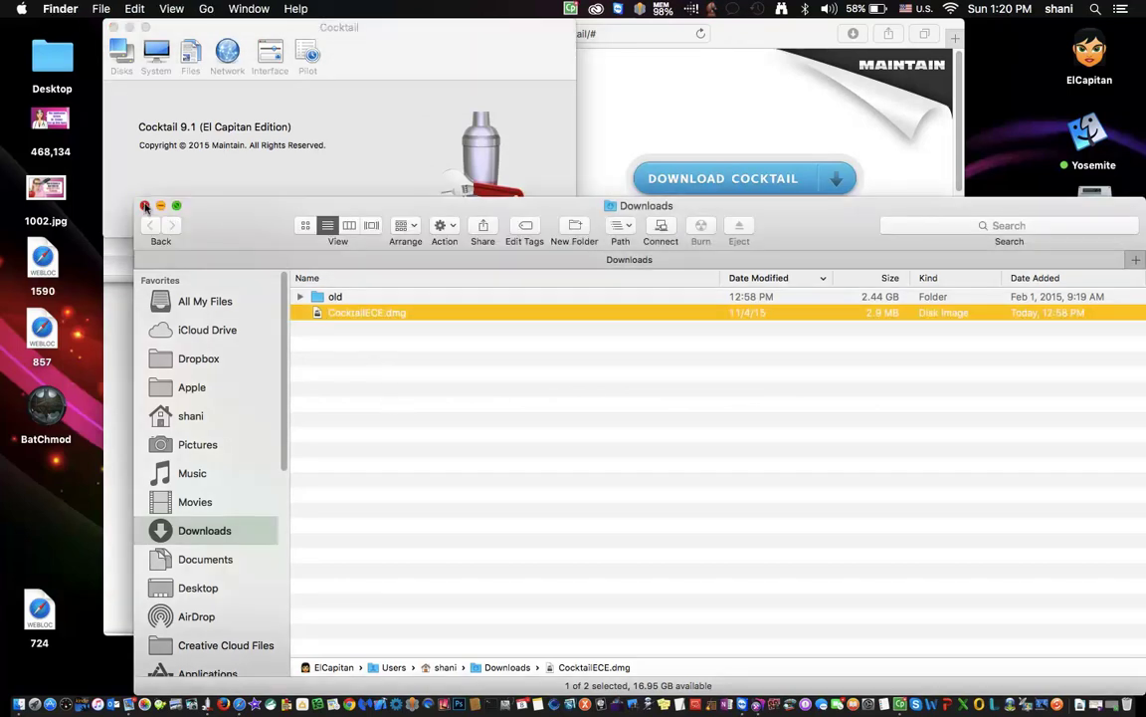
left_click(145, 206)
left_click(378, 154)
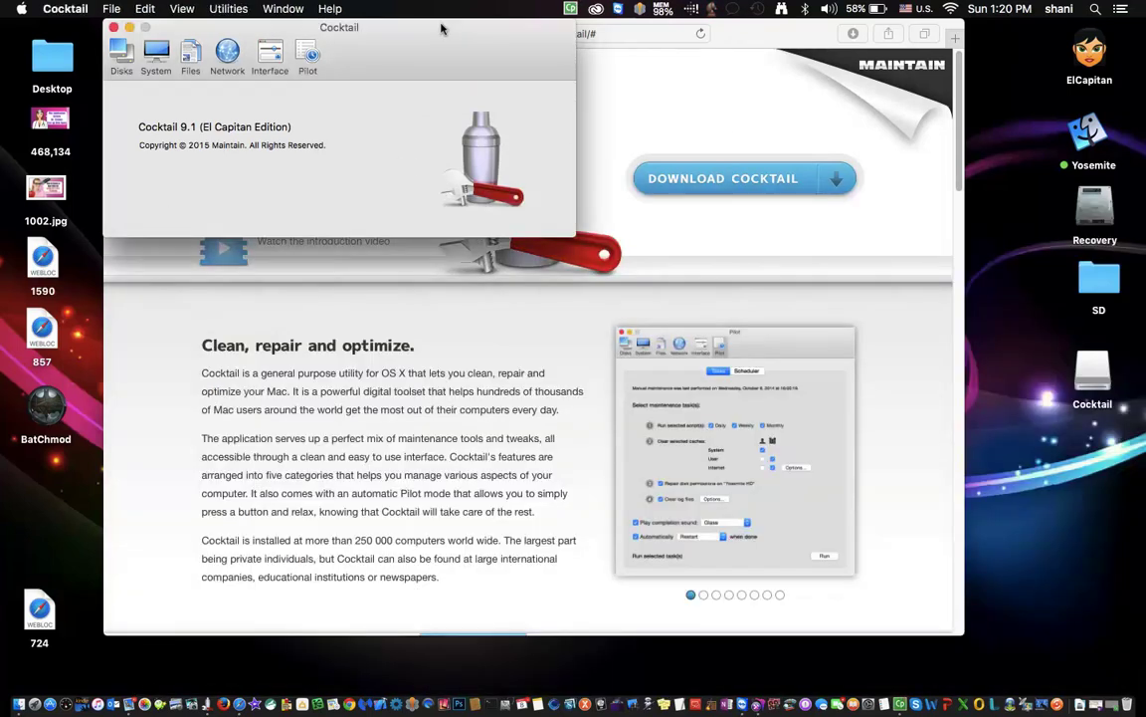
Step: Centre the Cocktail window and force-empty the Trash on ElCapitan from System > Trash
left_click_drag(442, 29, 695, 98)
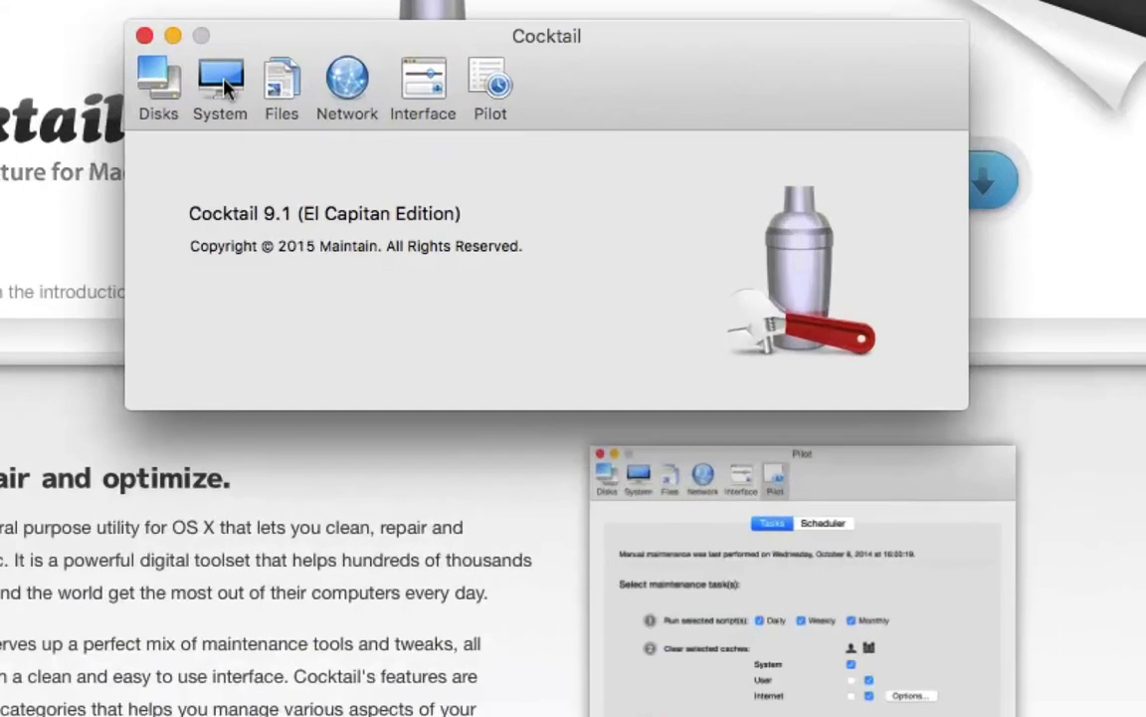
left_click(410, 125)
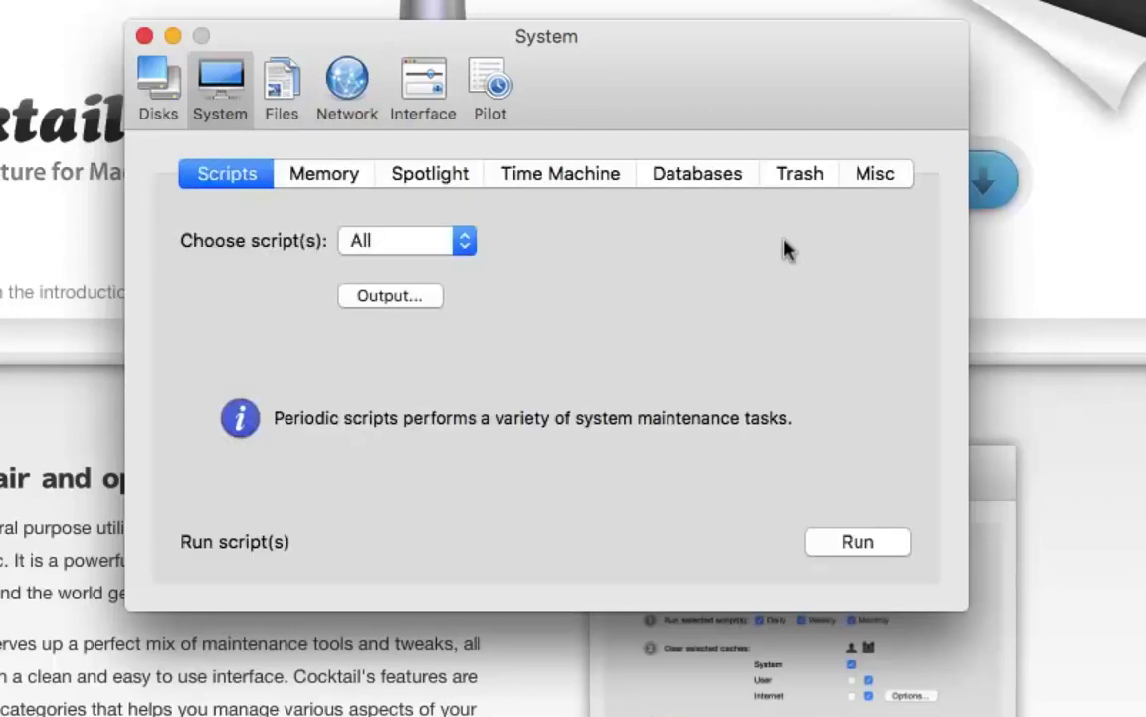
left_click(803, 179)
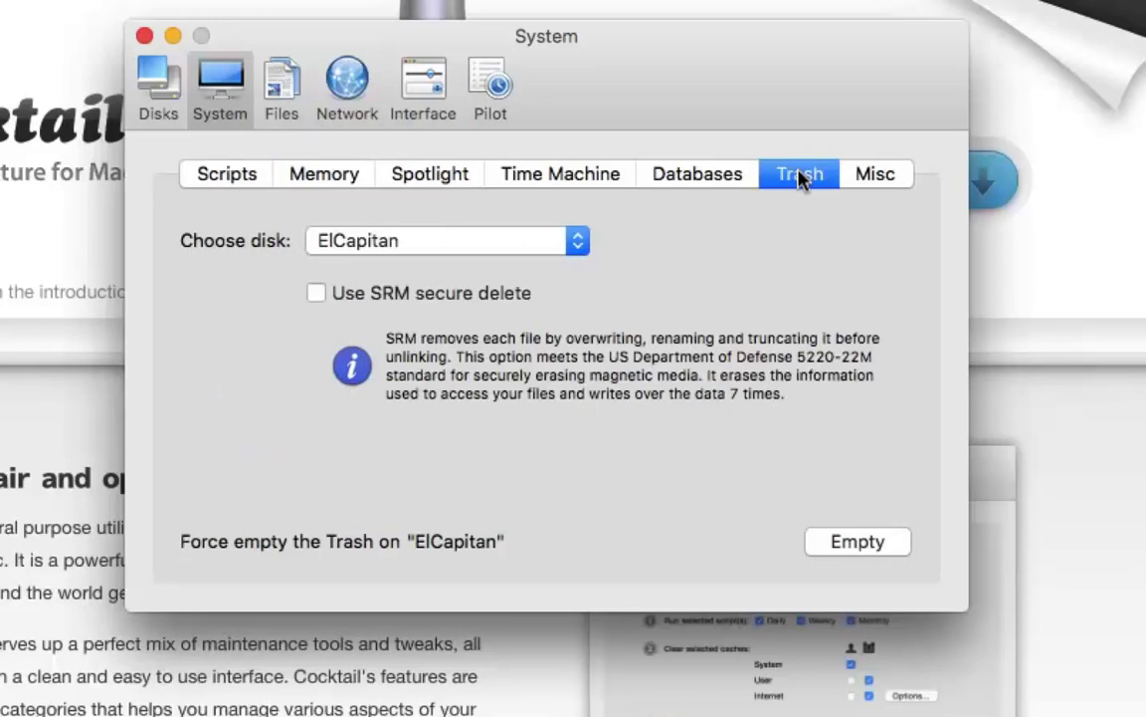
left_click(854, 542)
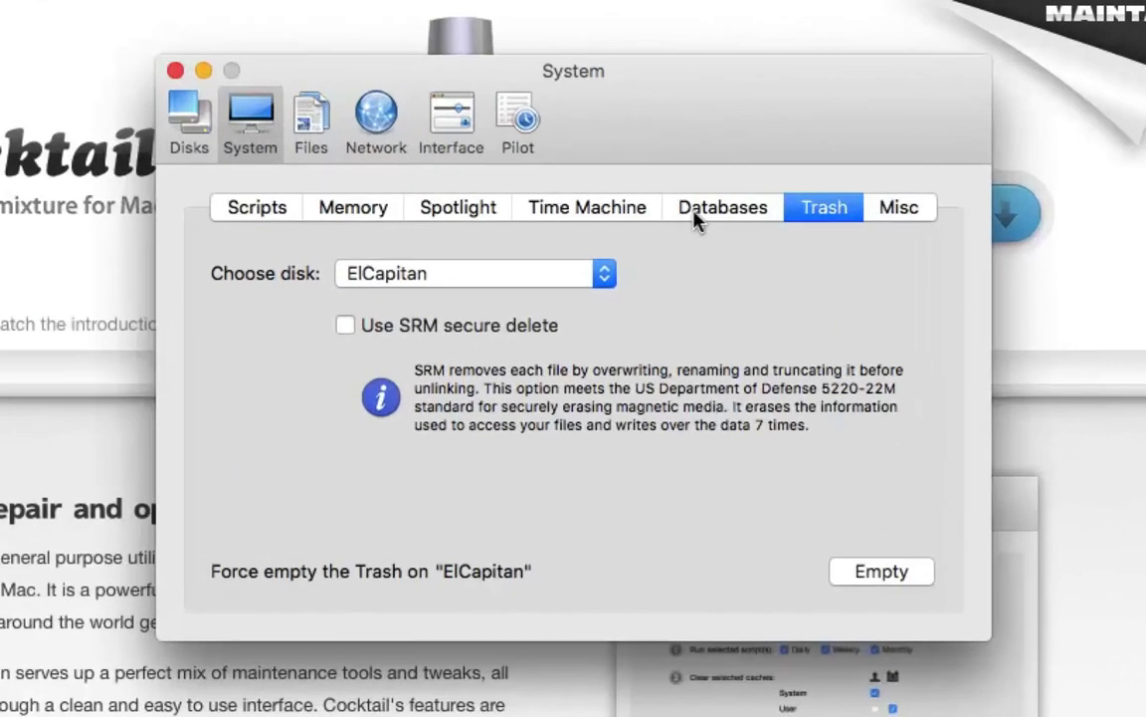
Step: Browse the Databases, Time Machine, Spotlight, Memory and Scripts tabs, then view Disks journaling for ElCapitan
left_click(697, 219)
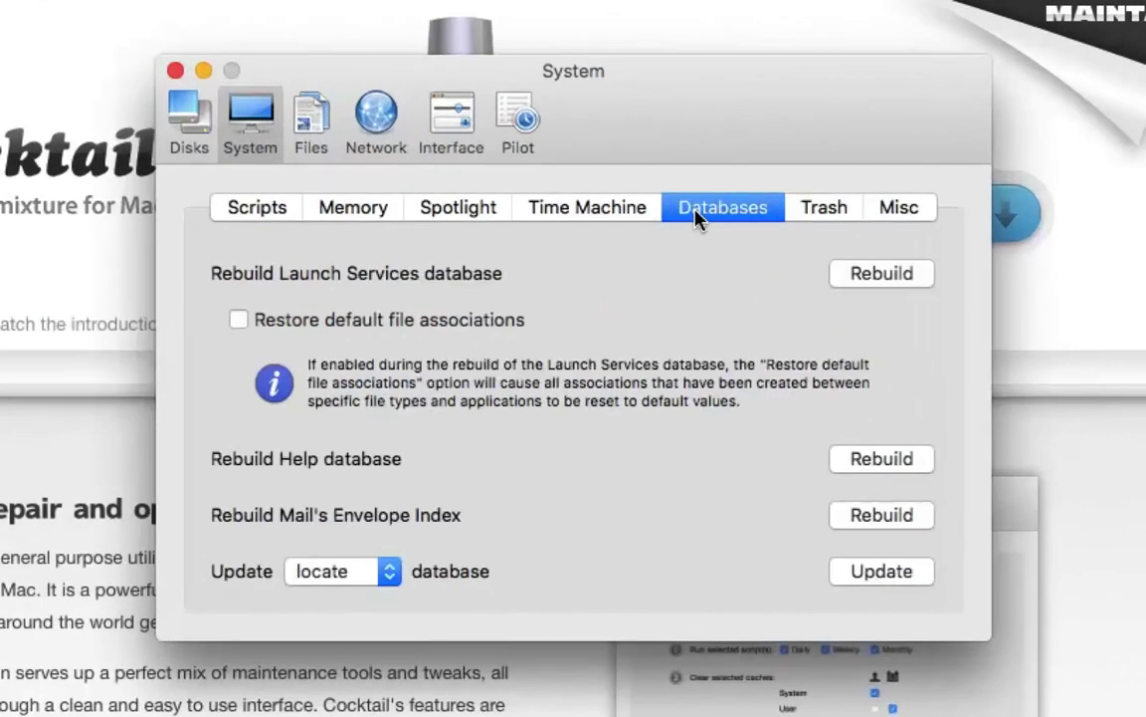
left_click(573, 218)
left_click(448, 211)
left_click(338, 211)
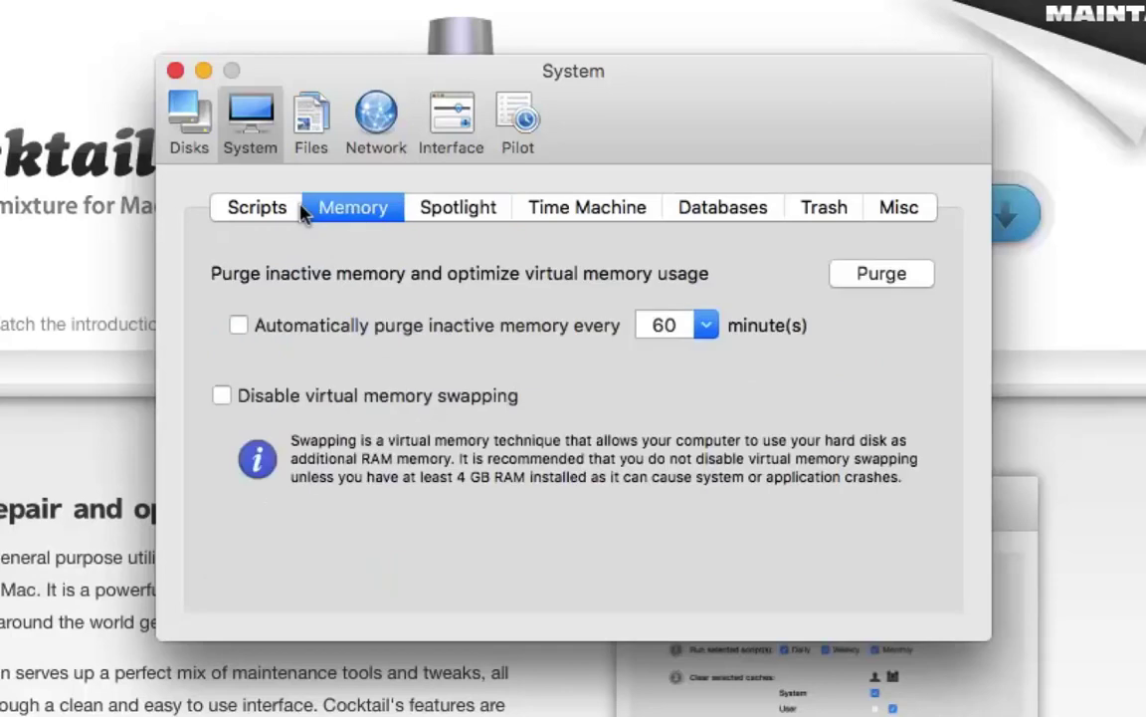
left_click(244, 212)
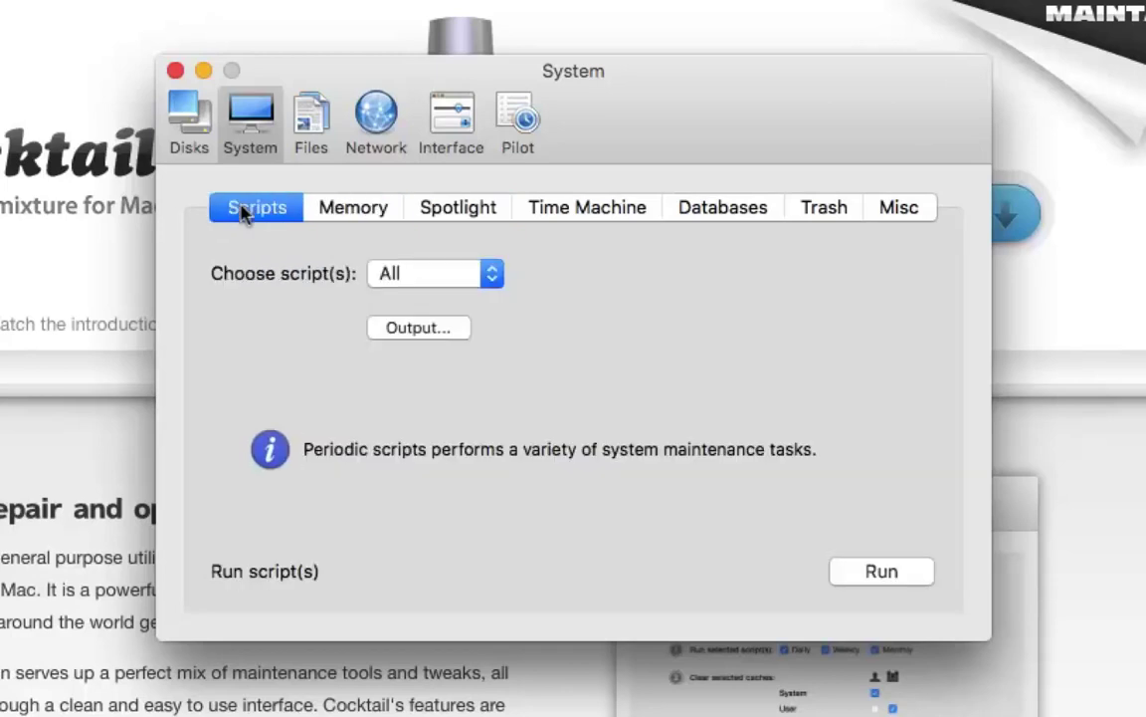
left_click(193, 124)
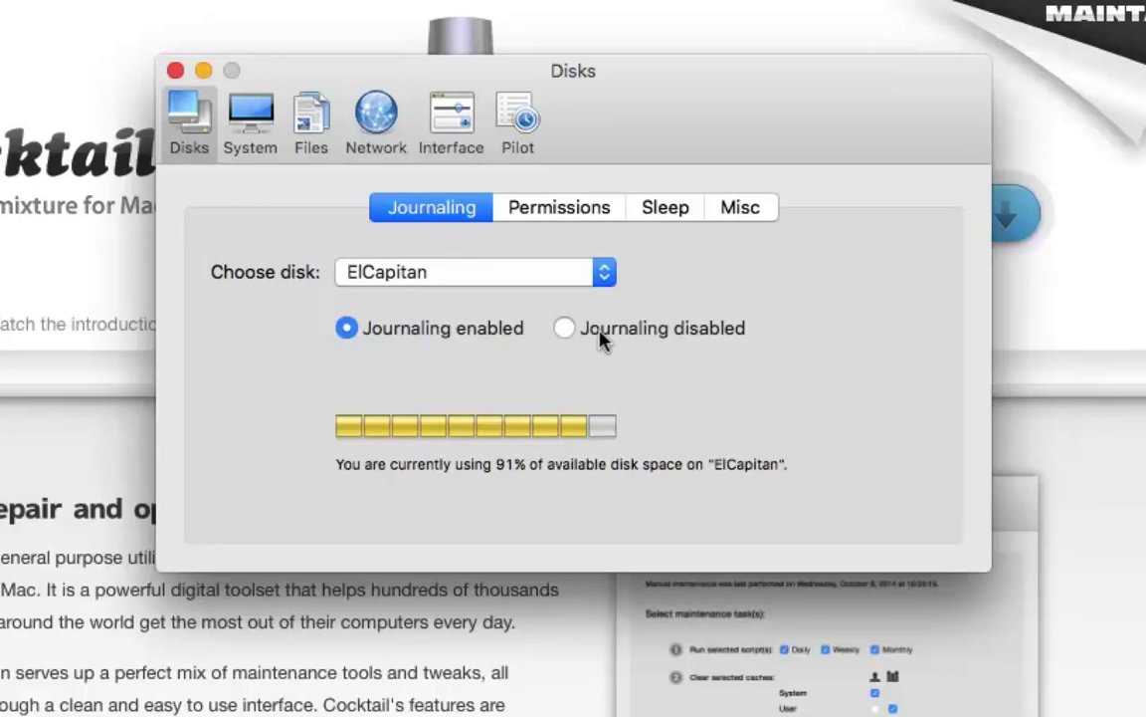
Step: Browse the Disks Permissions, Sleep and Misc tabs, then view Network settings for Primary (en0)
left_click(578, 213)
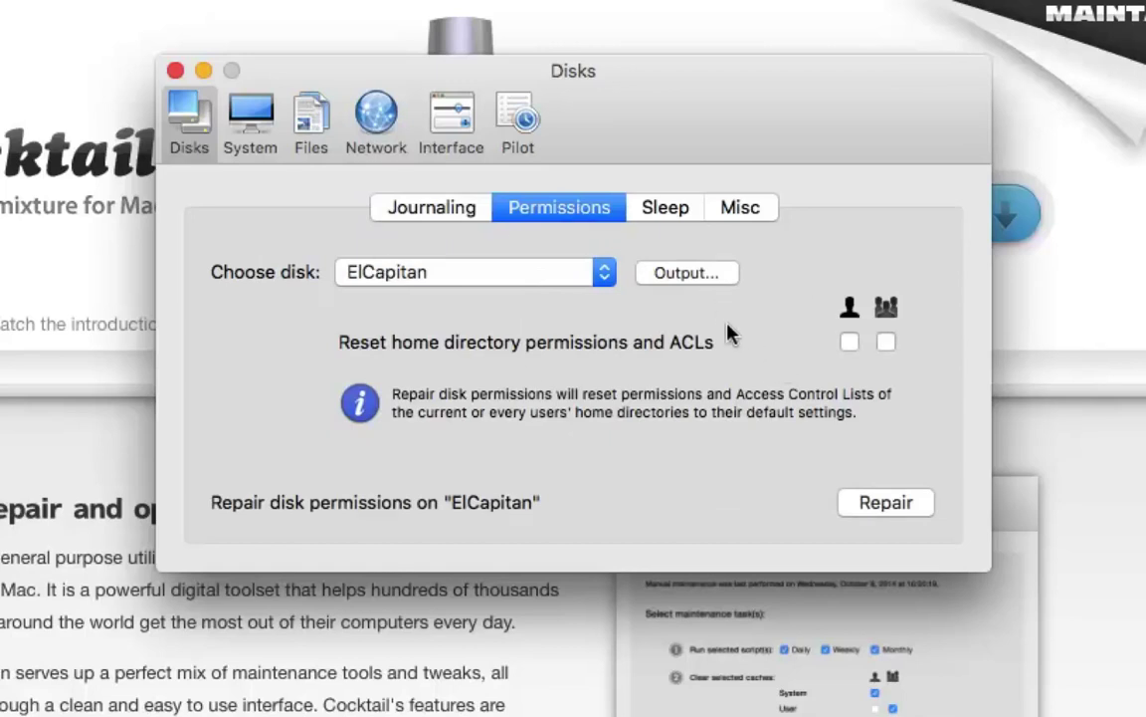
left_click(662, 207)
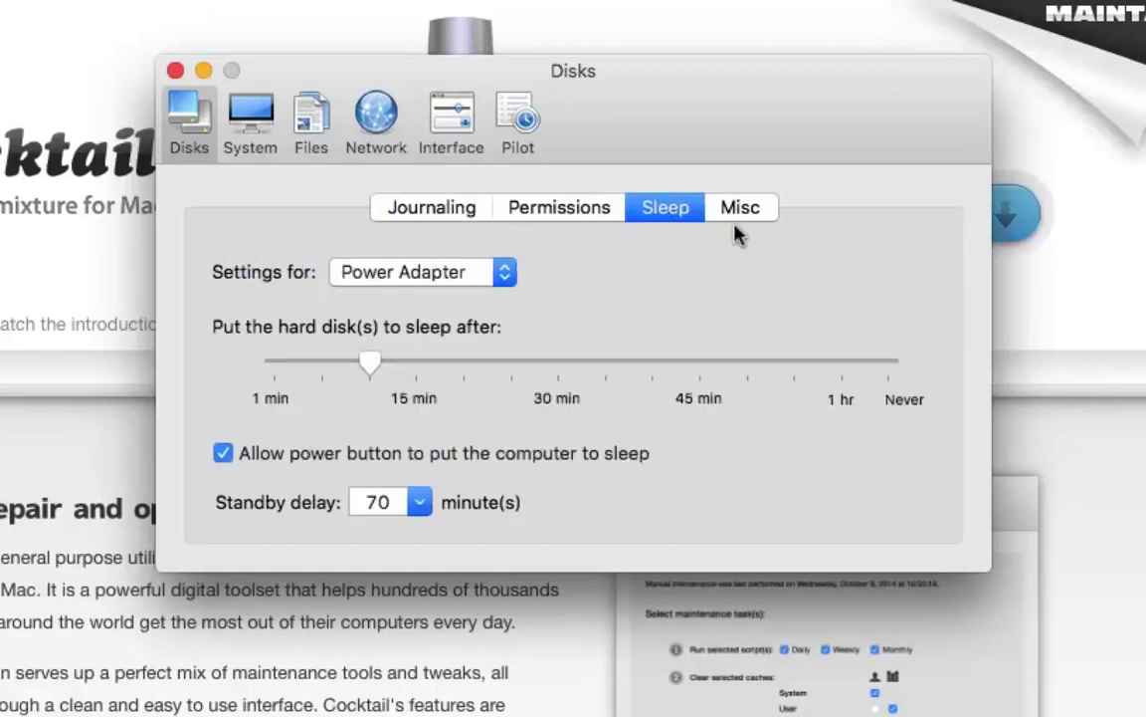
left_click(742, 209)
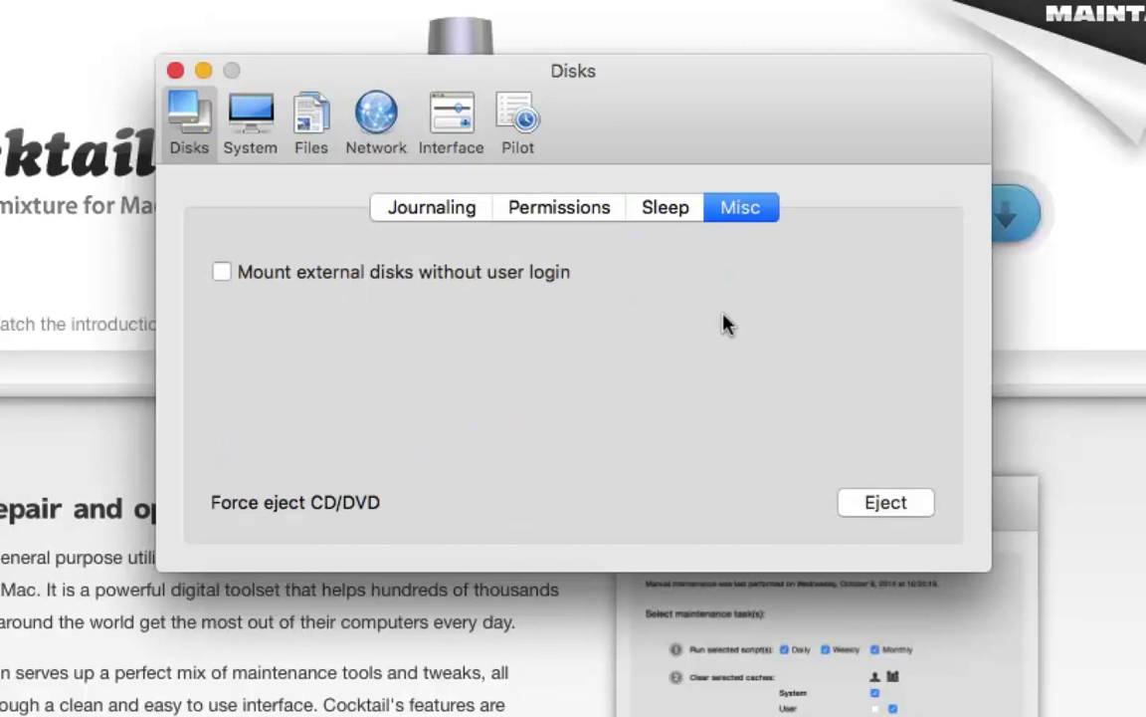
left_click(376, 117)
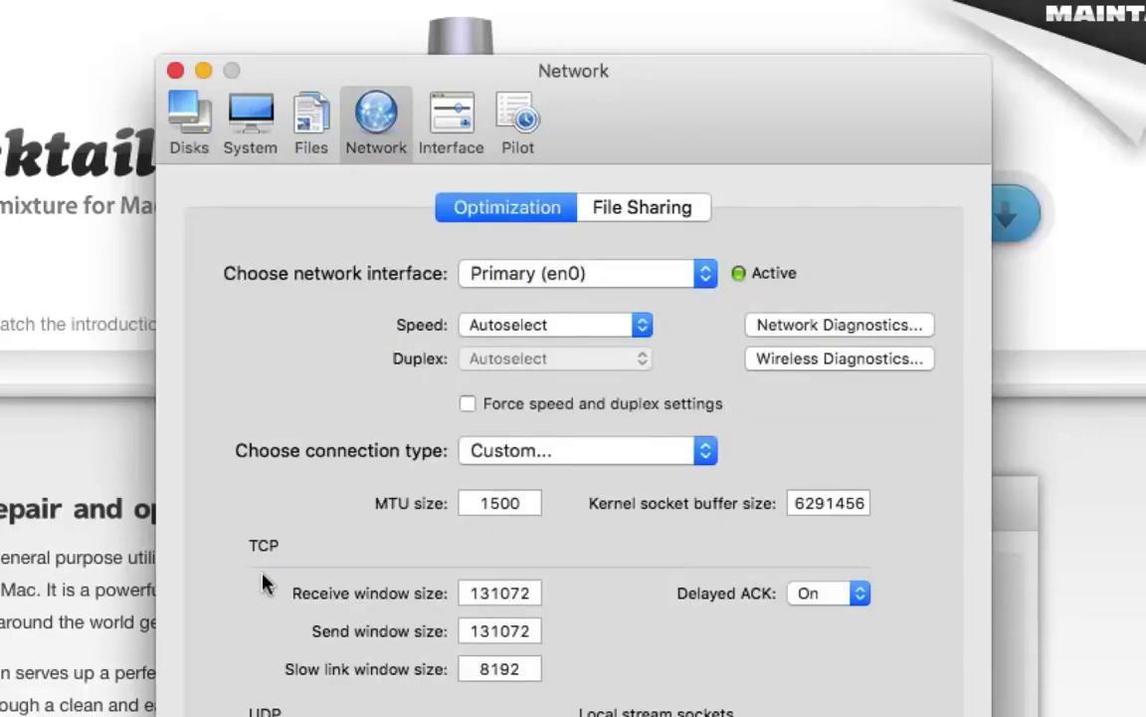
Step: Show the Interface General settings: 20 recent items and JPEG screenshot format
left_click(454, 125)
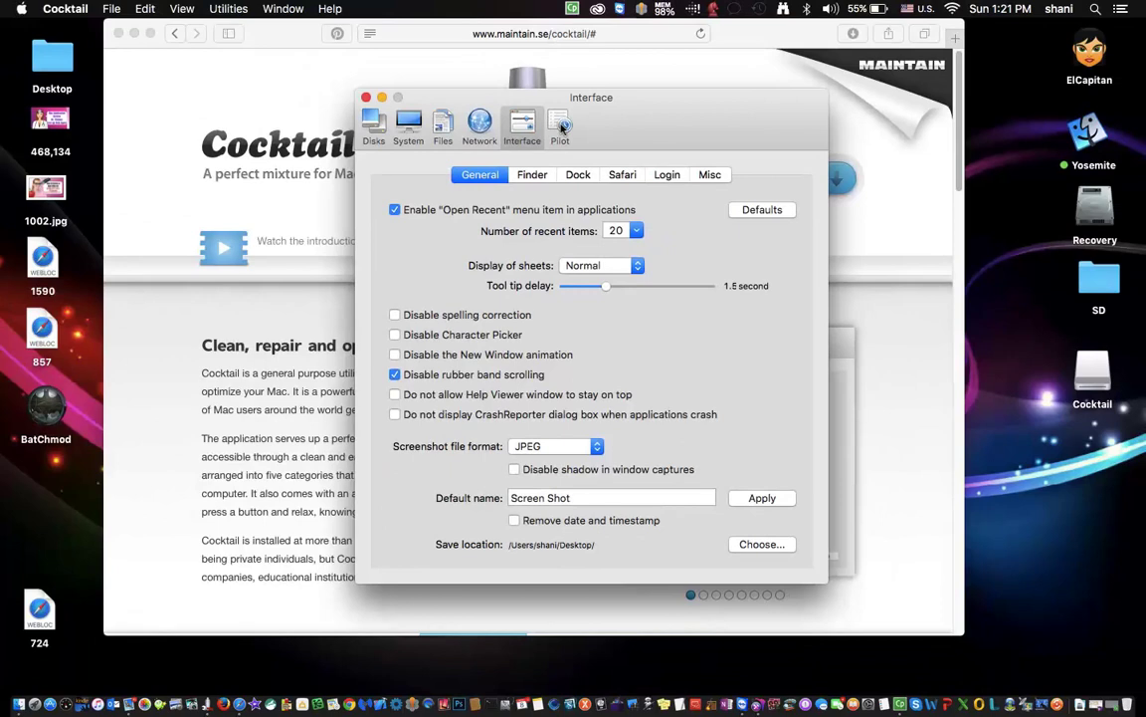
Step: Show the Pilot maintenance tasks list
left_click(536, 126)
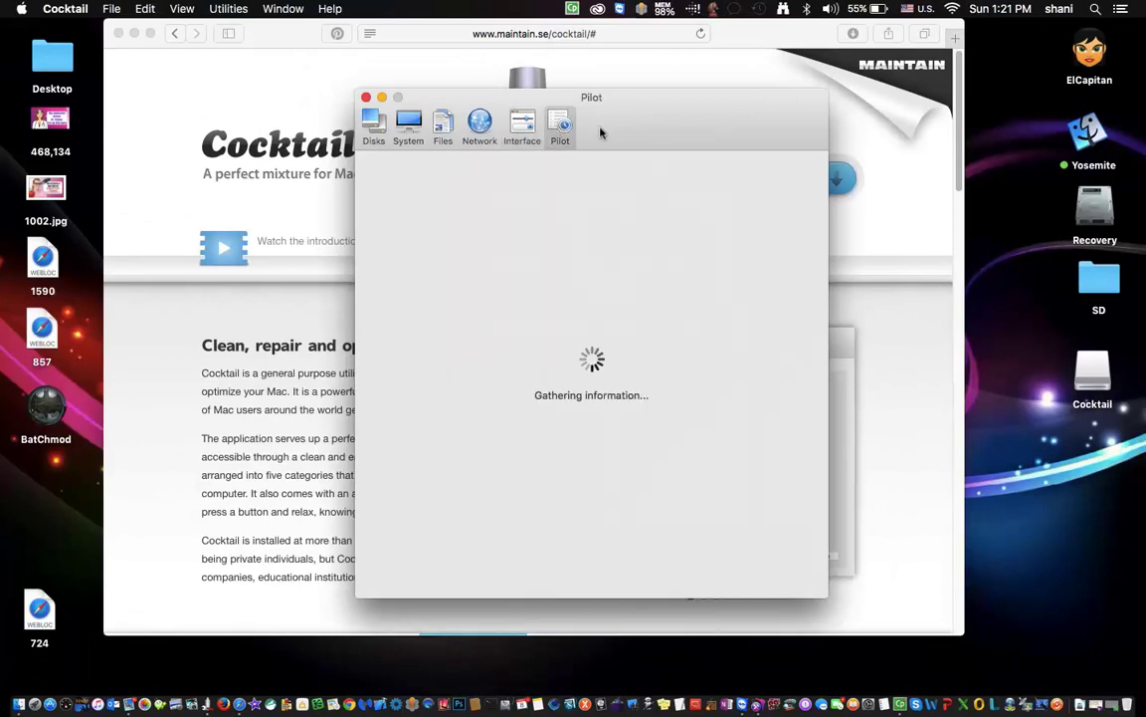